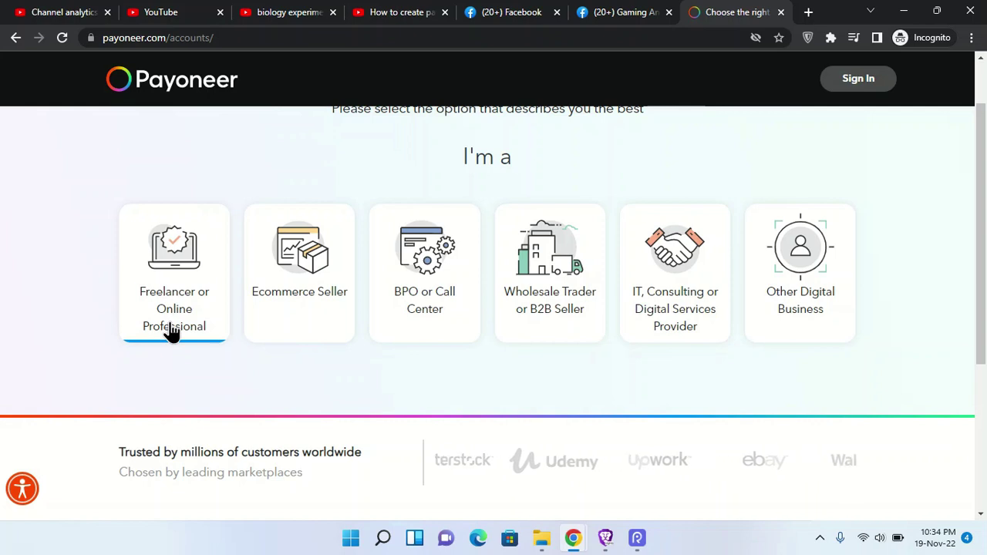
# Choose a Freelancer or Online Professional account for getting paid by international clients or freelance marketplaces, with 0 USD in monthly international payments.
pyautogui.click(183, 324)
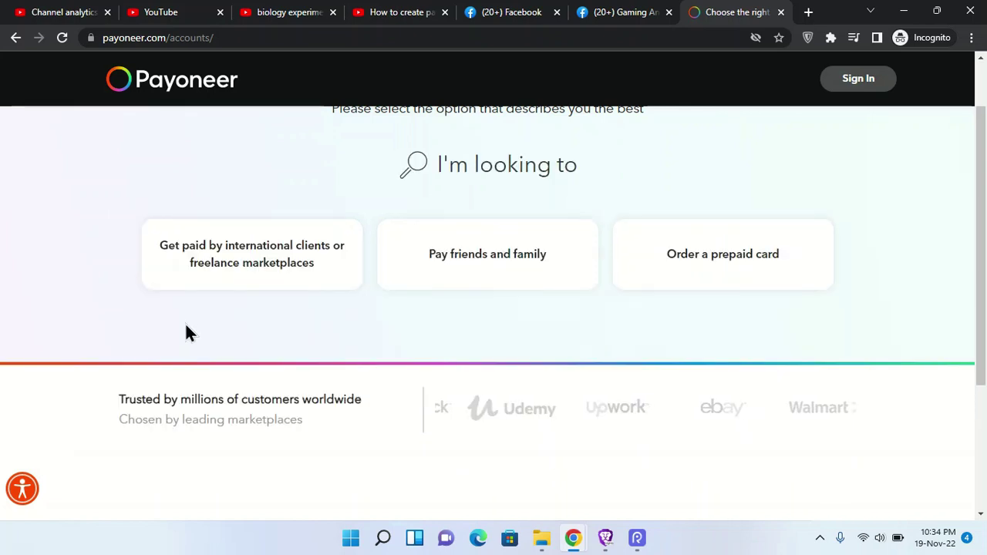
pyautogui.scroll(2, 540, 339)
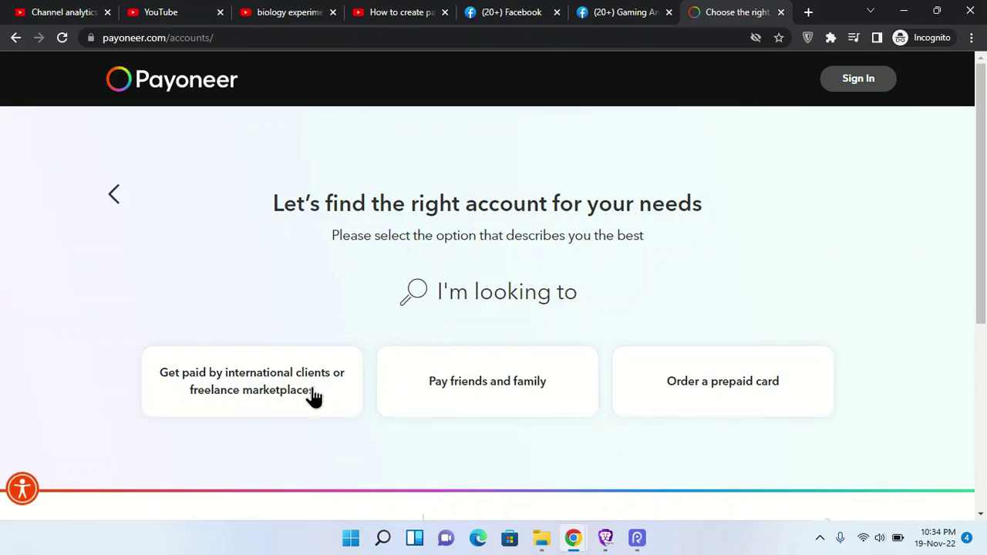
pyautogui.click(284, 392)
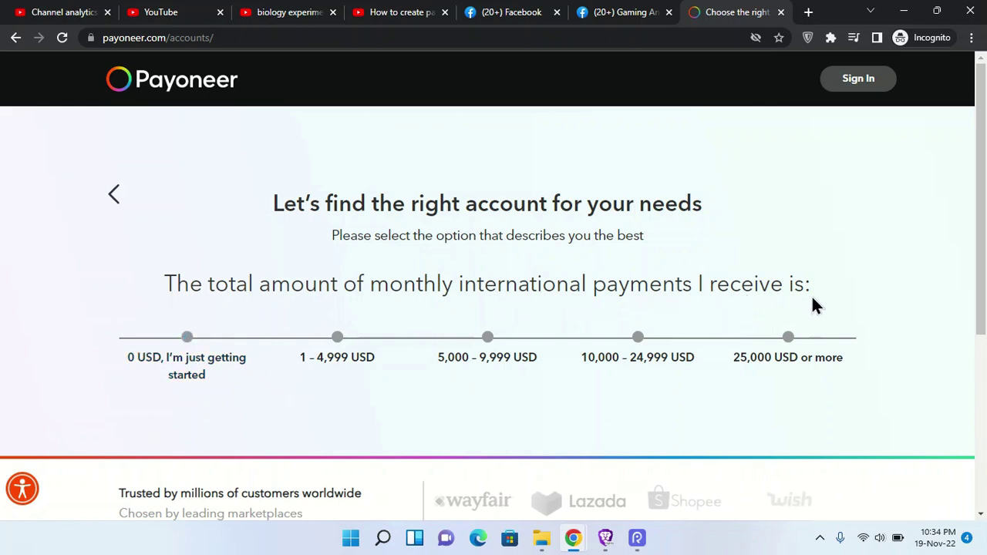
pyautogui.click(187, 366)
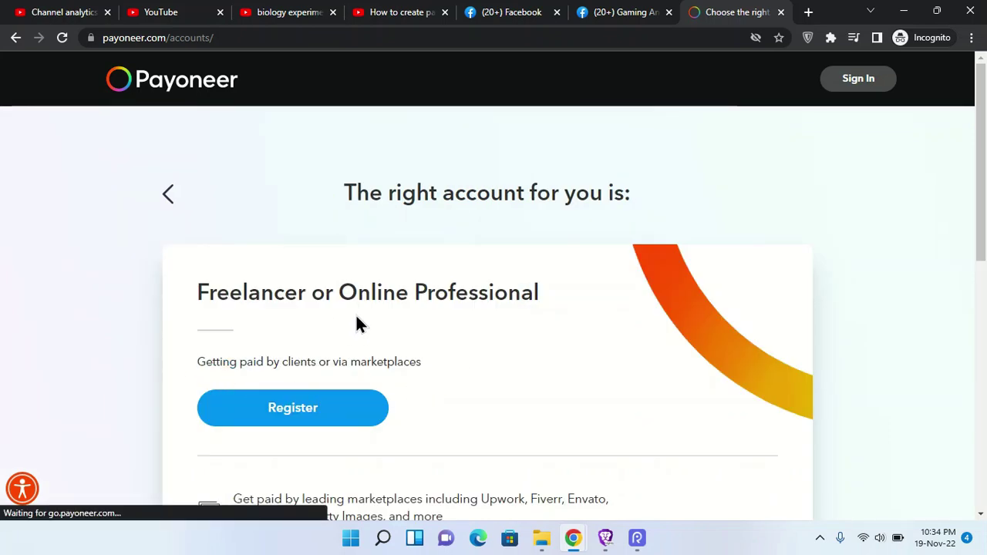
# Start registration for the recommended Freelancer or Online Professional account.
pyautogui.scroll(-3, 357, 326)
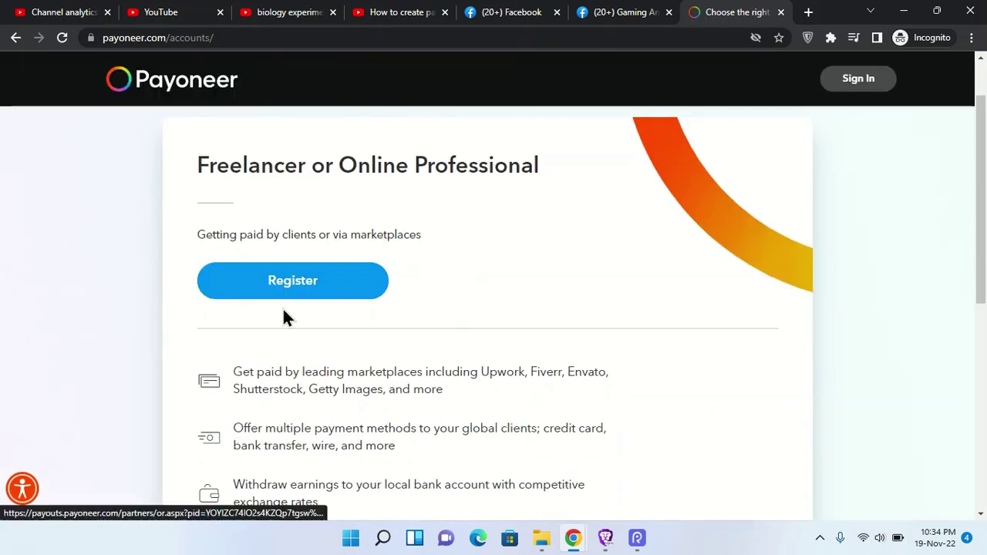
pyautogui.scroll(3, 288, 324)
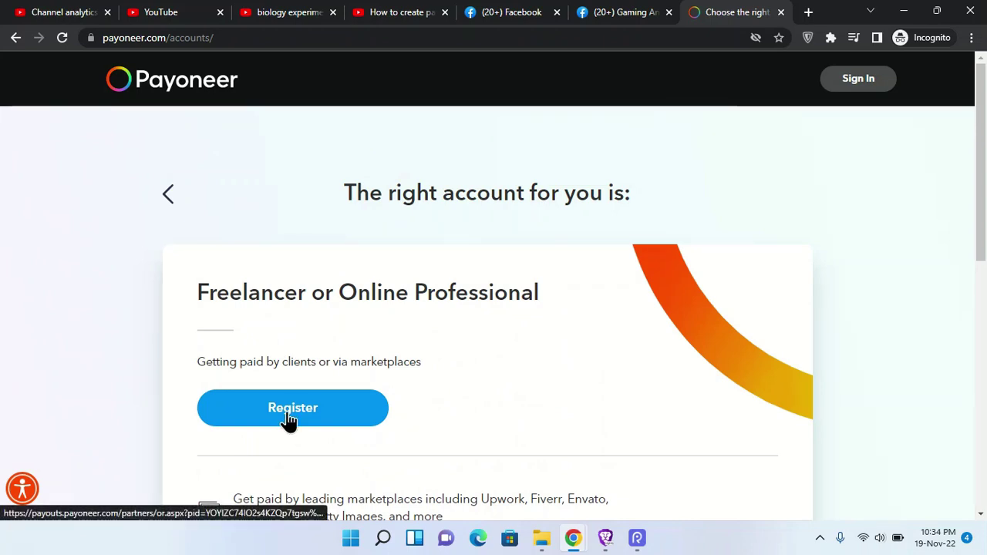
pyautogui.click(289, 419)
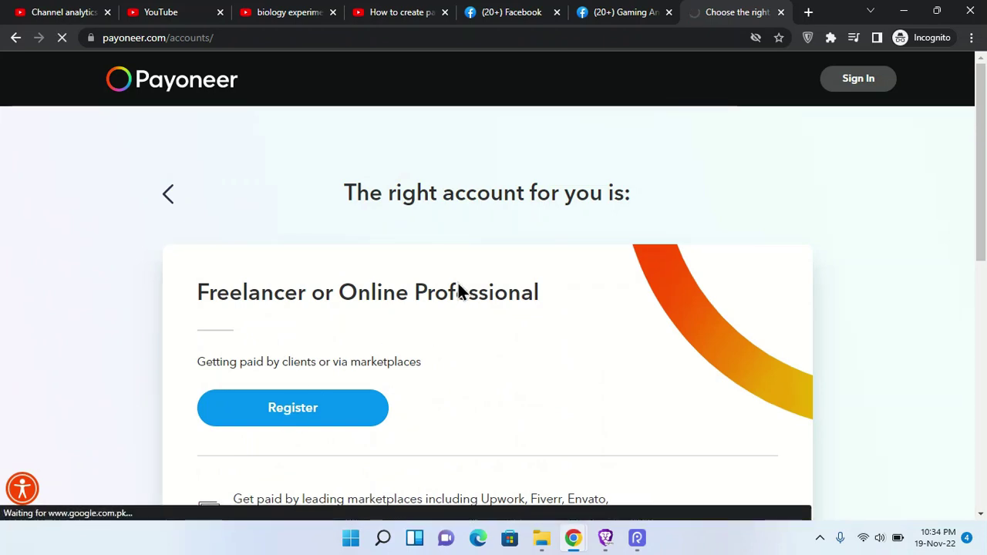
pyautogui.click(289, 408)
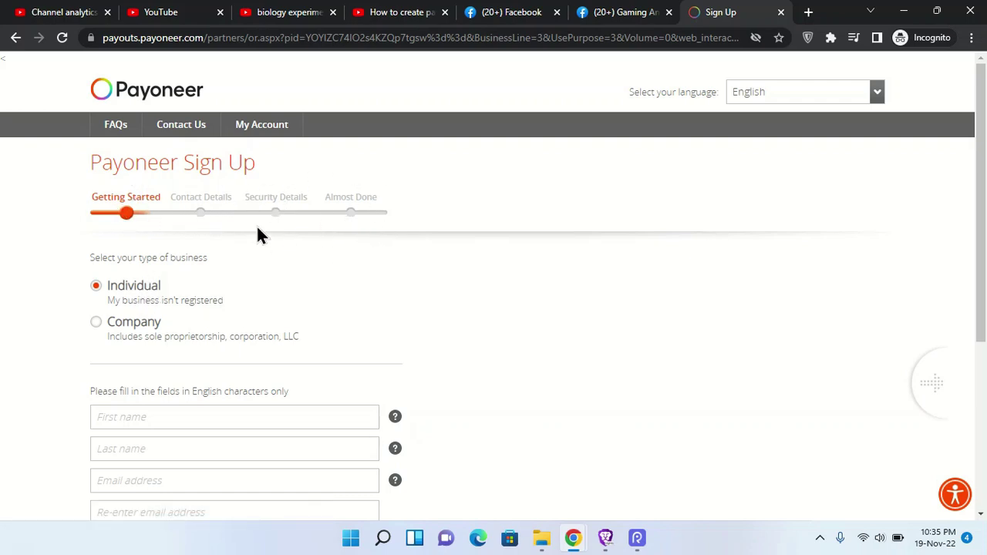
# Review the Getting Started form for the Individual business type and submit the completed personal details.
pyautogui.scroll(-1, 390, 229)
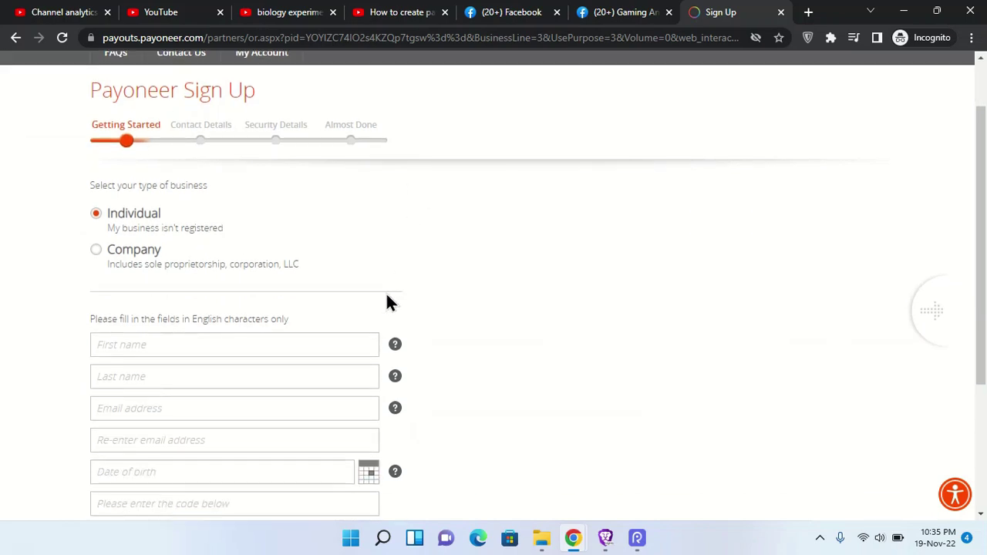
pyautogui.scroll(-1, 388, 301)
pyautogui.scroll(-1, 163, 271)
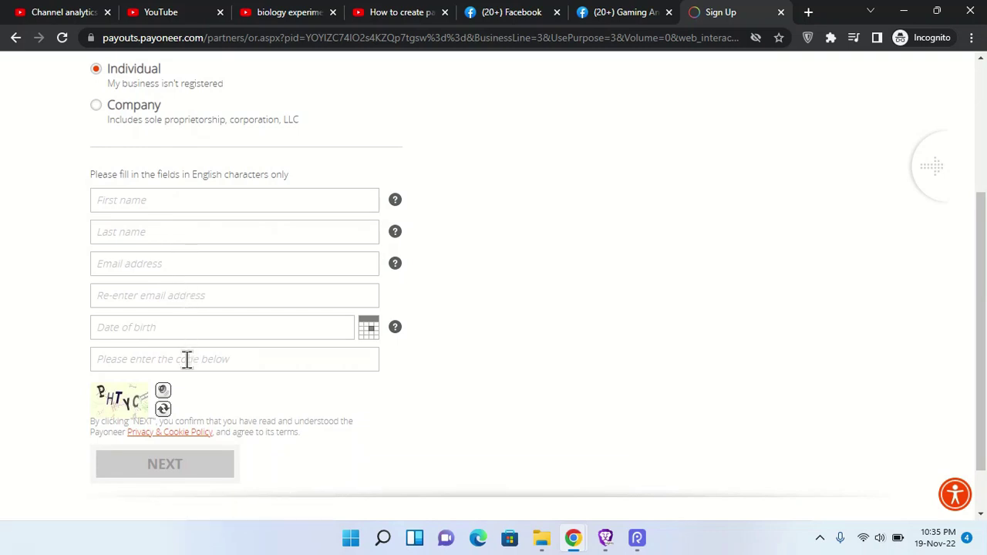
pyautogui.scroll(-1, 218, 383)
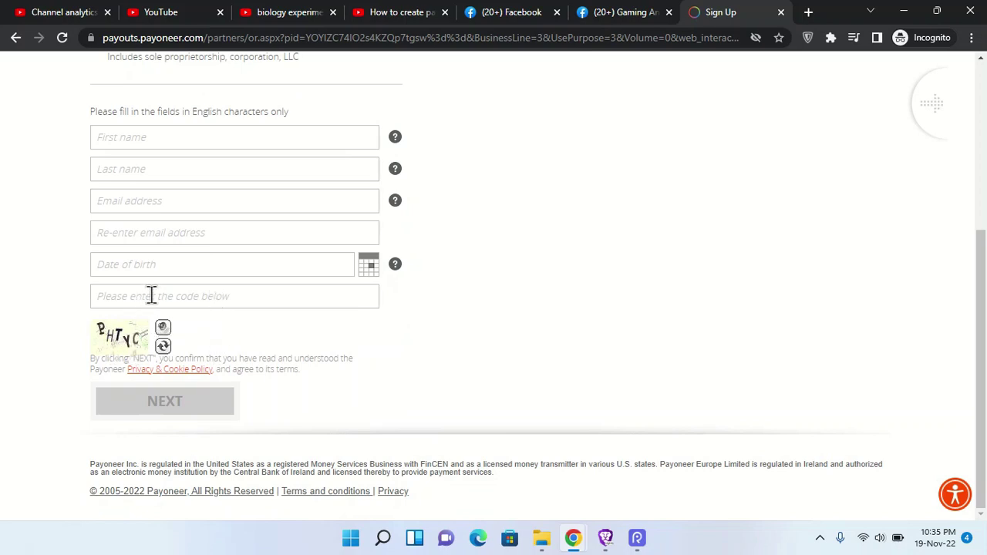
pyautogui.scroll(1, 231, 208)
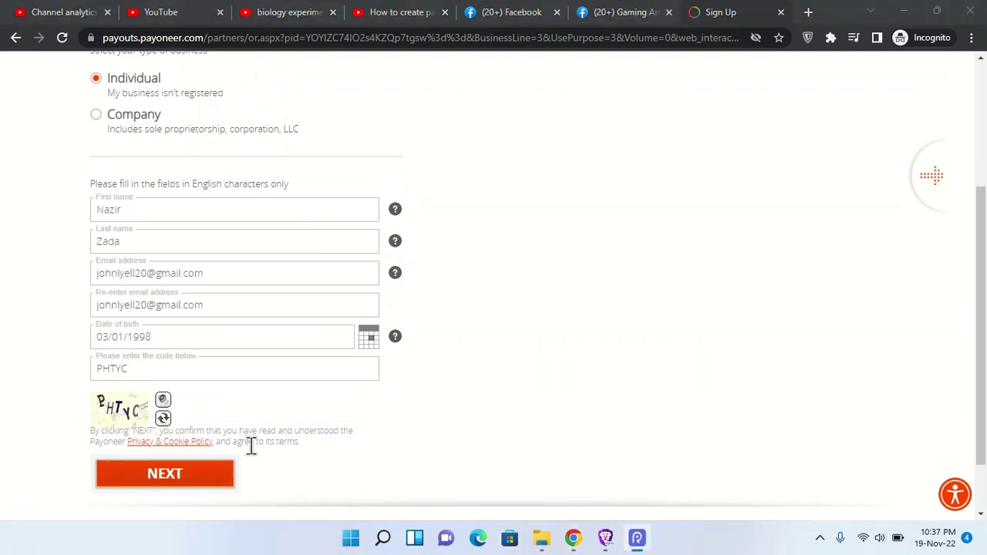
pyautogui.click(165, 478)
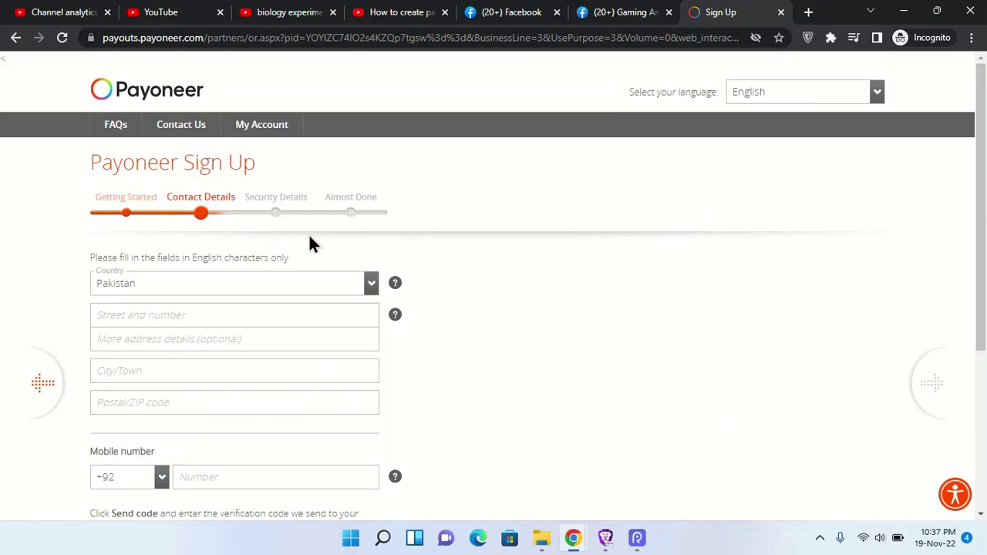
# Examine the address, mobile number and verification fields on the Contact Details page, including the list of country dialling codes.
pyautogui.scroll(-1, 279, 296)
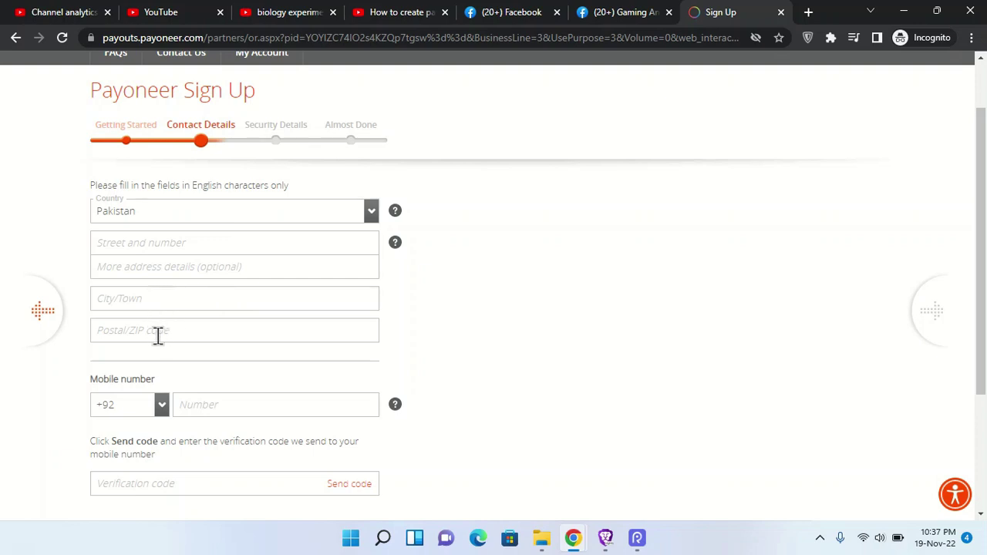
pyautogui.scroll(-1, 166, 334)
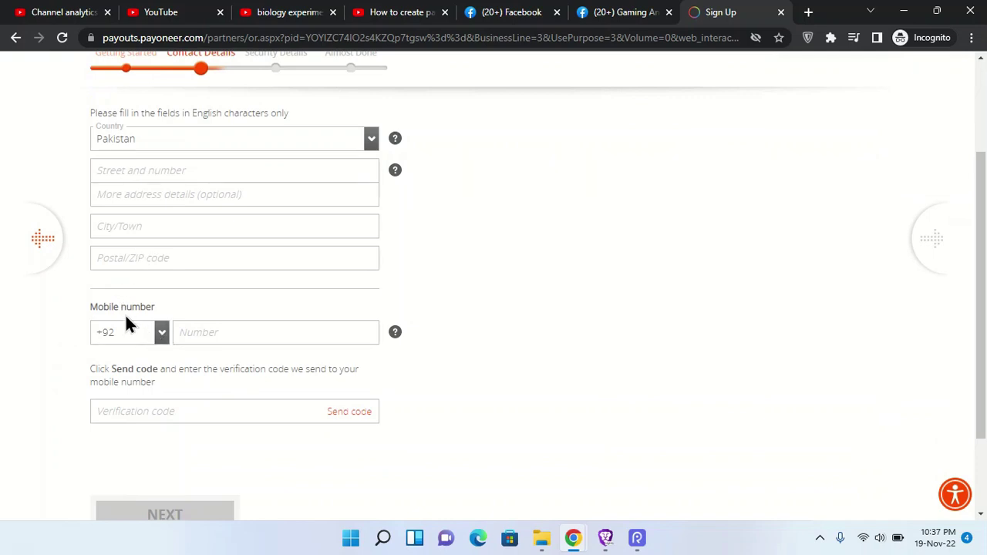
pyautogui.click(162, 340)
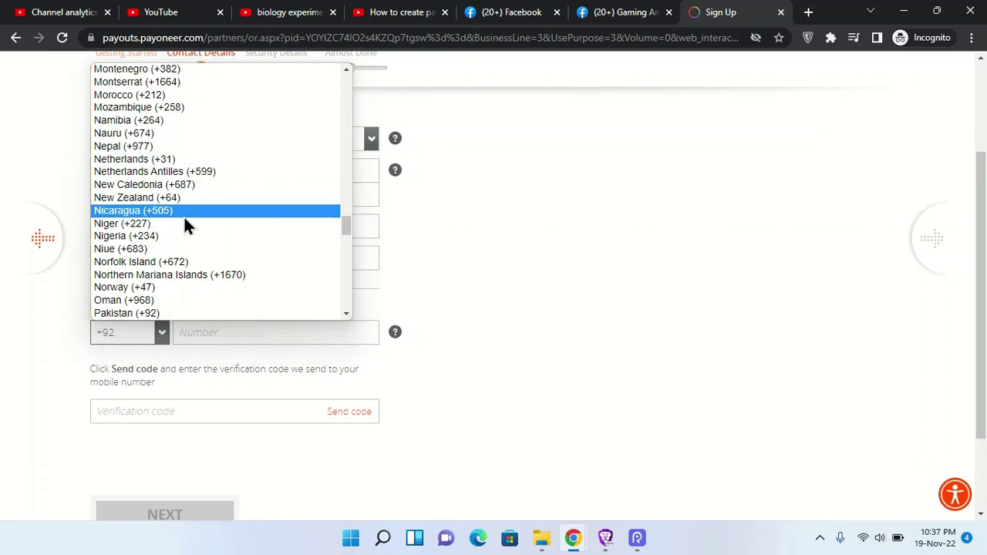
pyautogui.scroll(2, 183, 215)
pyautogui.scroll(10, 185, 224)
pyautogui.scroll(-15, 185, 228)
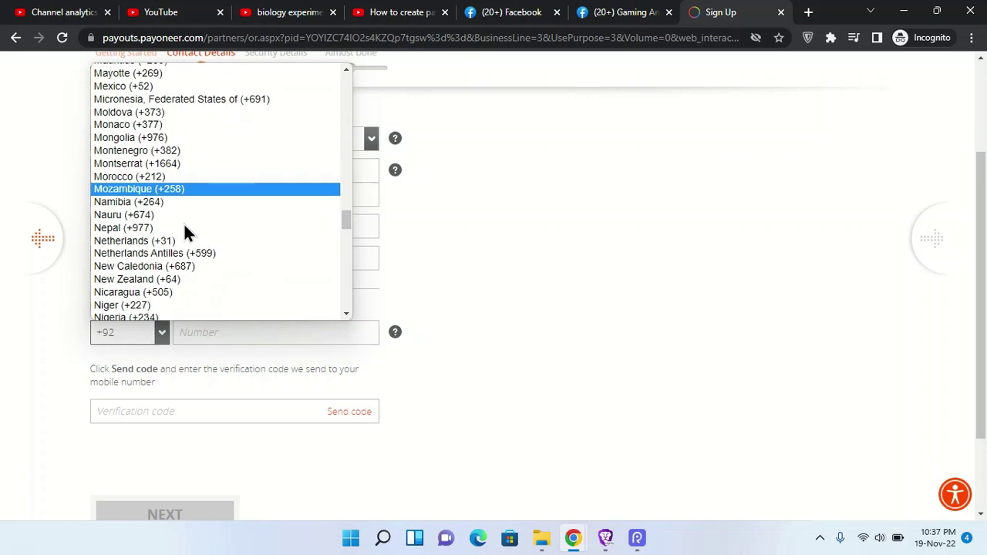
pyautogui.scroll(-3, 184, 262)
pyautogui.click(161, 336)
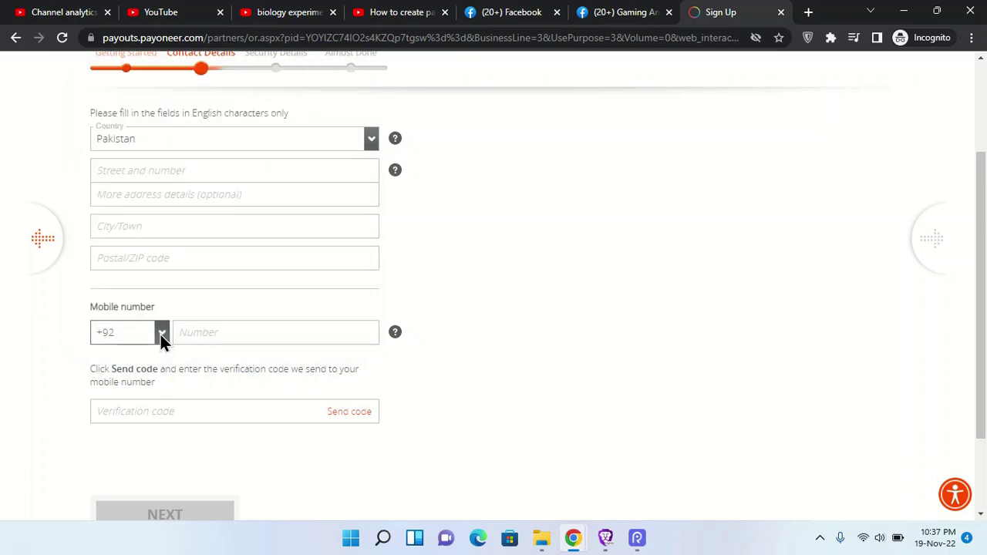
pyautogui.scroll(-1, 203, 363)
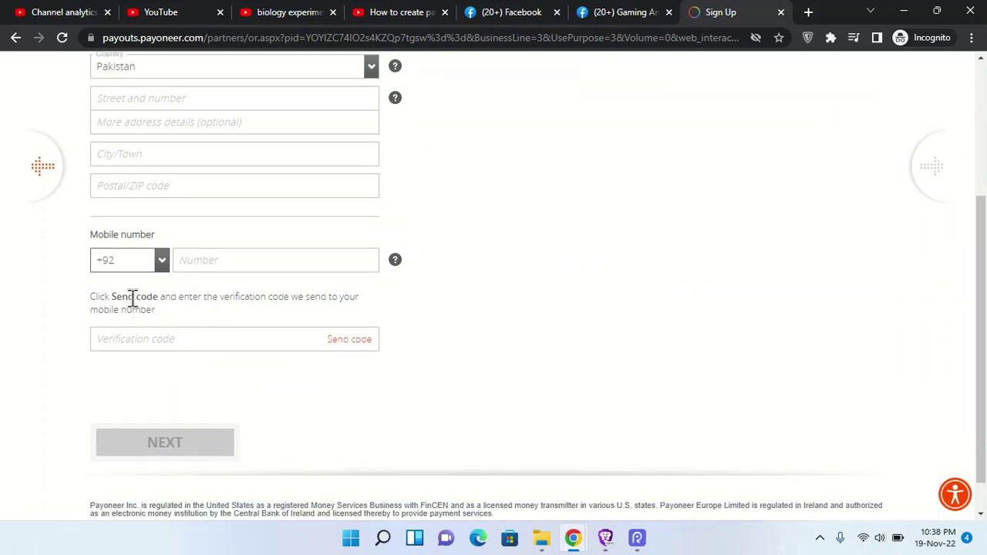
pyautogui.scroll(1, 195, 346)
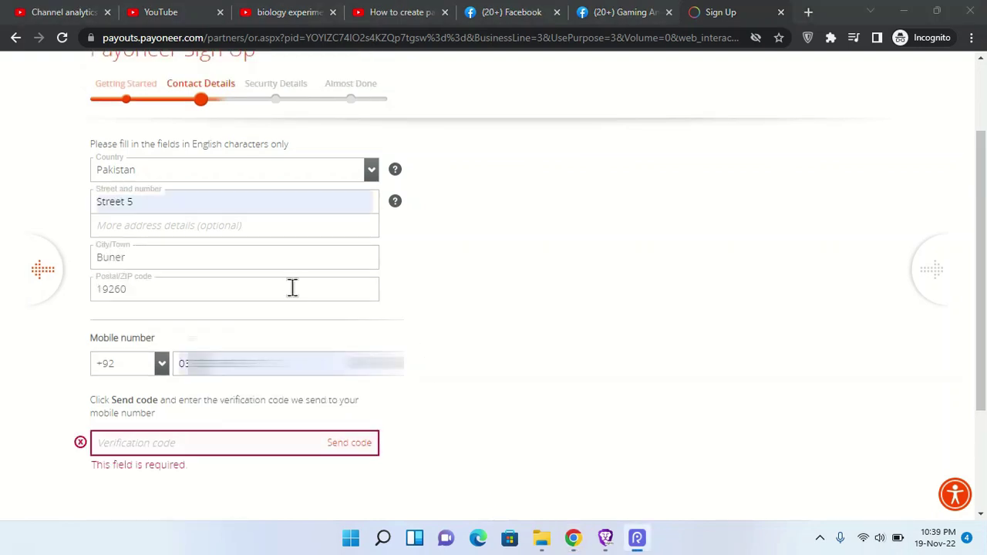
# Request a verification code for the mobile number and submit the completed contact details.
pyautogui.click(348, 443)
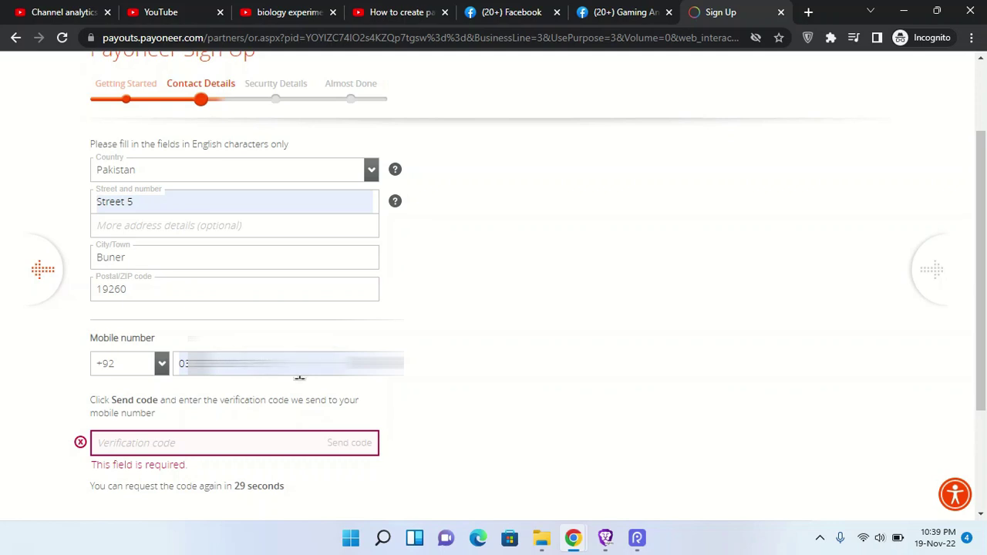
pyautogui.scroll(-1, 299, 374)
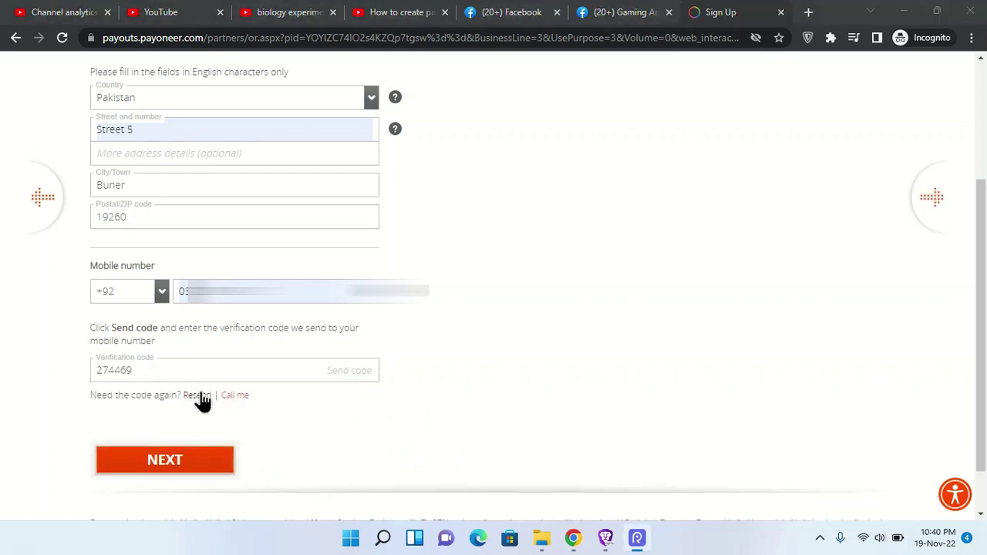
pyautogui.click(193, 463)
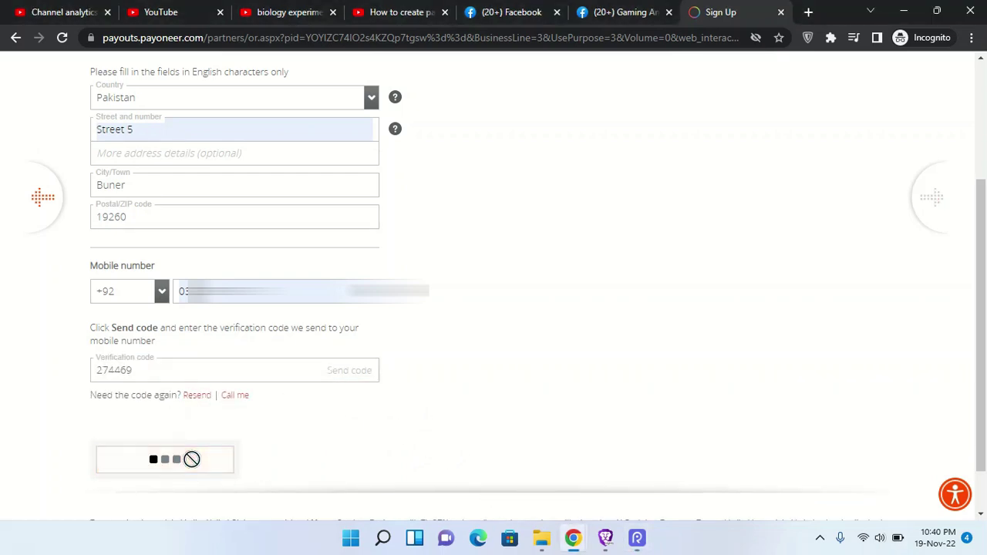
pyautogui.scroll(3, 445, 289)
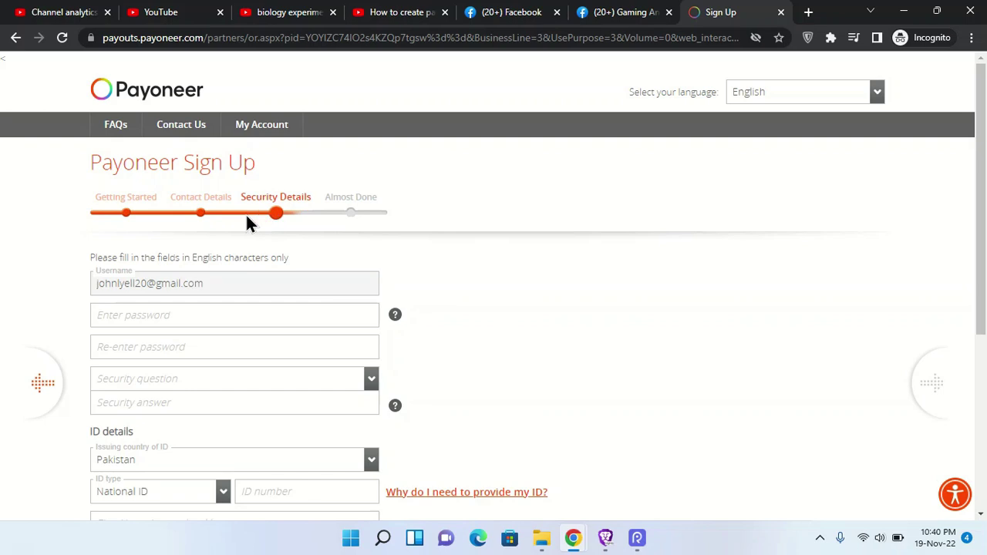
# Examine the password, security question, ID and captcha fields on the Security Details page, including the available ID types.
pyautogui.scroll(-1, 320, 219)
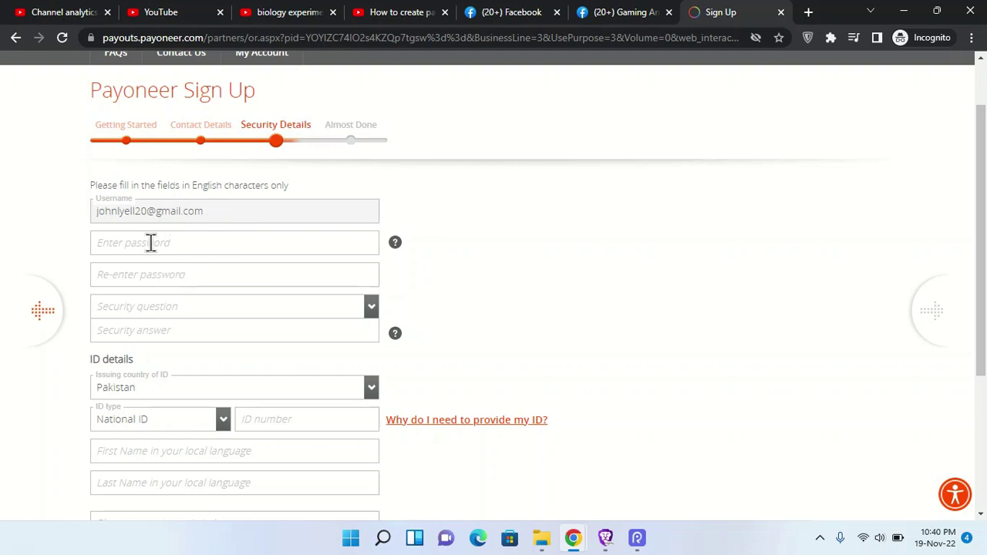
pyautogui.scroll(-1, 154, 255)
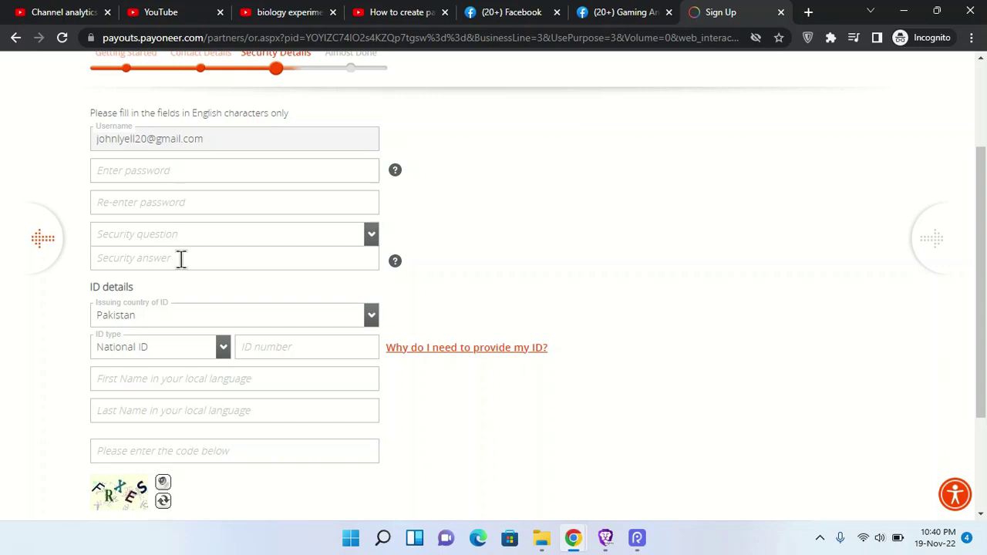
pyautogui.scroll(-1, 176, 258)
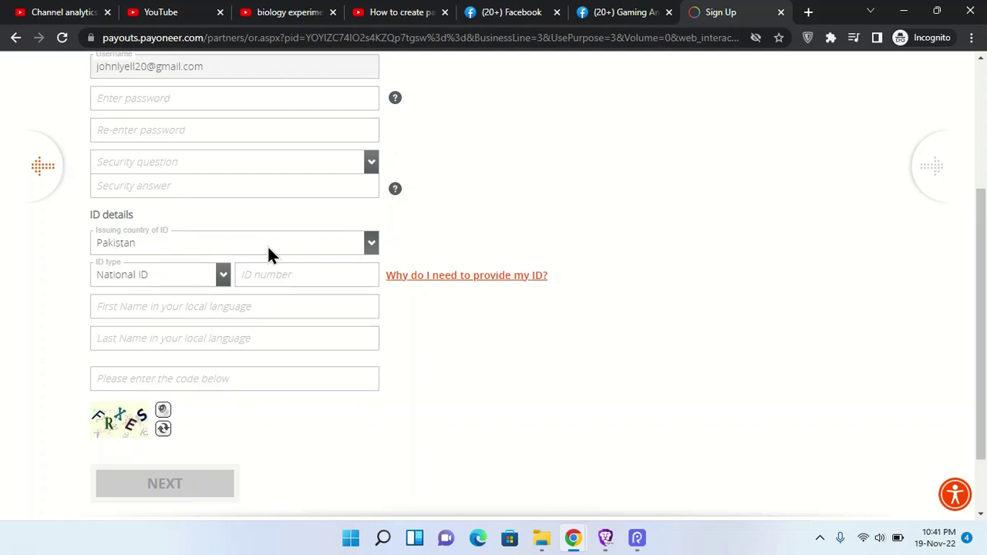
pyautogui.click(223, 280)
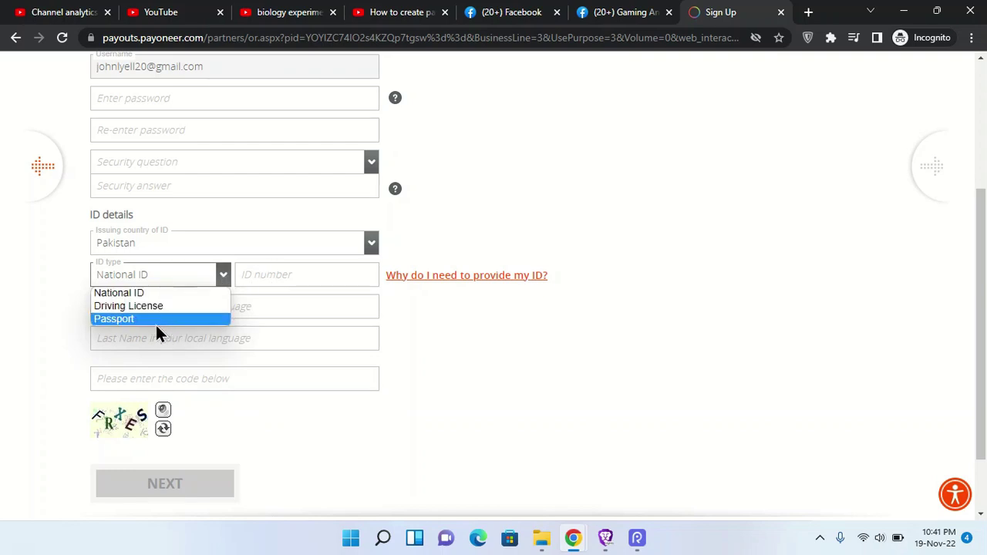
pyautogui.click(280, 281)
pyautogui.click(250, 274)
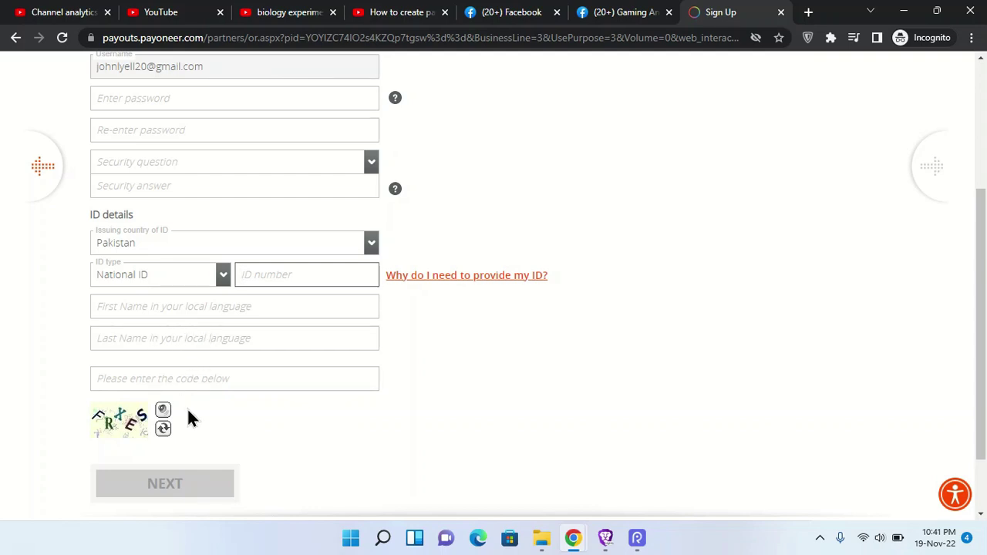
pyautogui.scroll(-2, 140, 401)
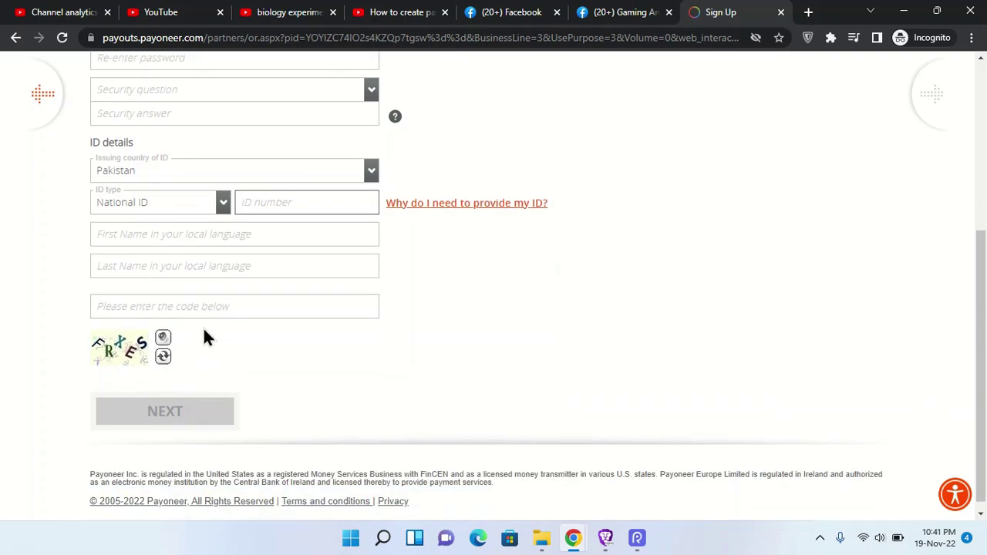
pyautogui.scroll(2, 261, 338)
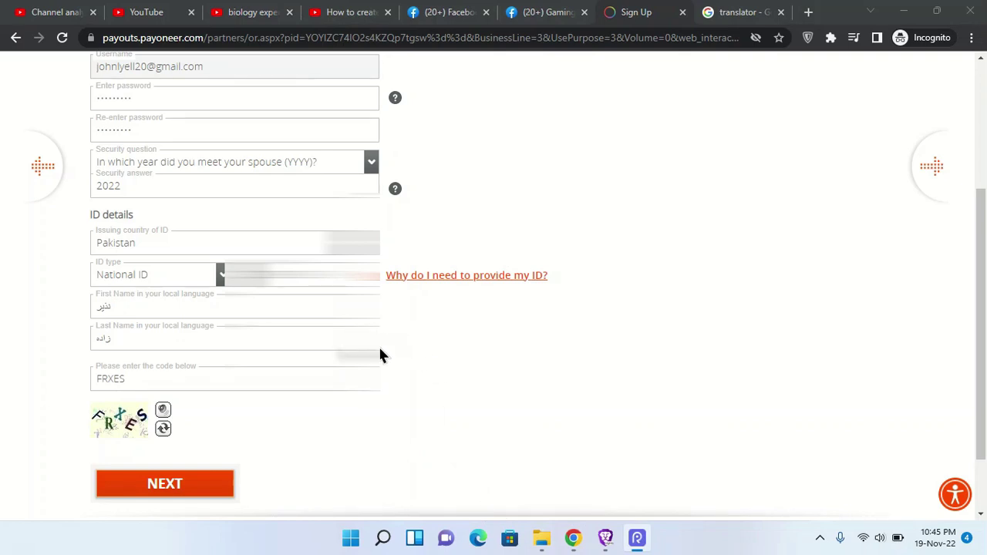
# Check the completed security and National ID details and submit them to continue to the final sign-up page.
pyautogui.scroll(-1, 381, 354)
pyautogui.scroll(2, 216, 411)
pyautogui.scroll(-1, 200, 447)
pyautogui.scroll(-1, 231, 374)
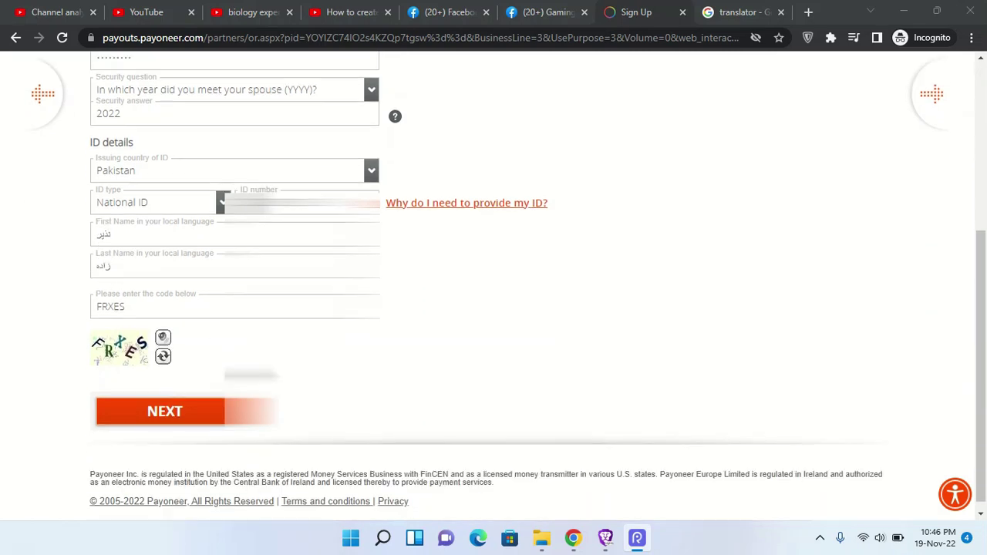
pyautogui.click(182, 414)
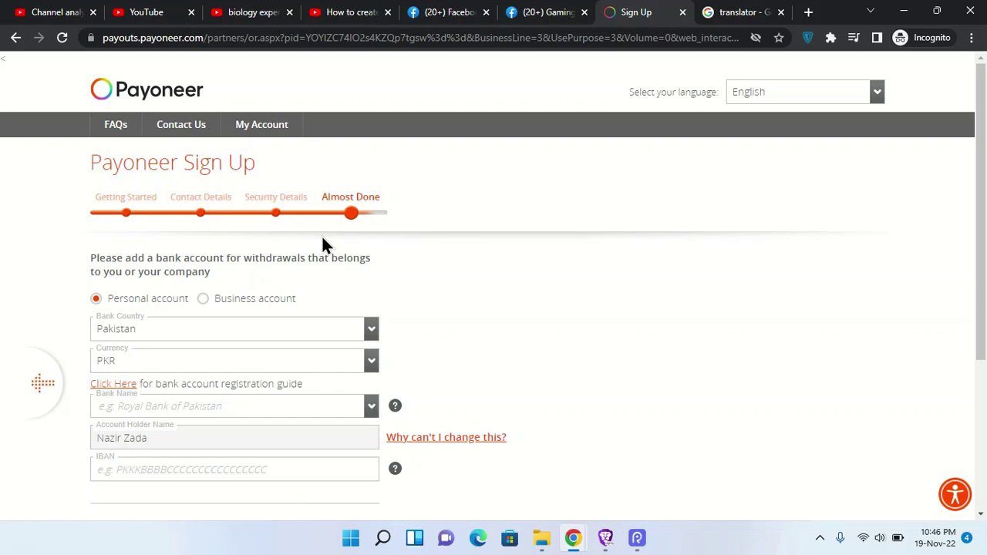
# Check the available currencies for the personal withdrawal bank account in Pakistan and select PKR.
pyautogui.scroll(-1, 286, 254)
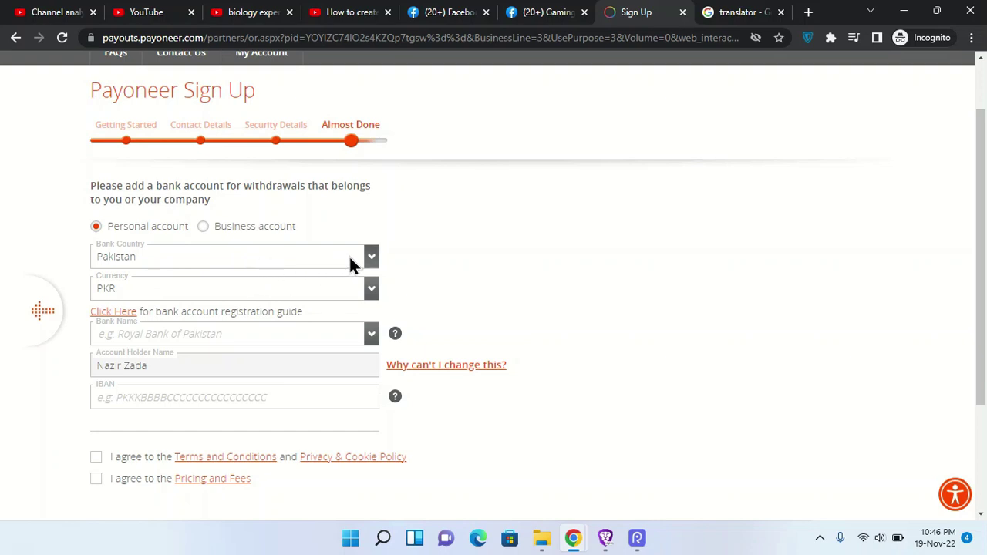
pyautogui.scroll(-1, 247, 270)
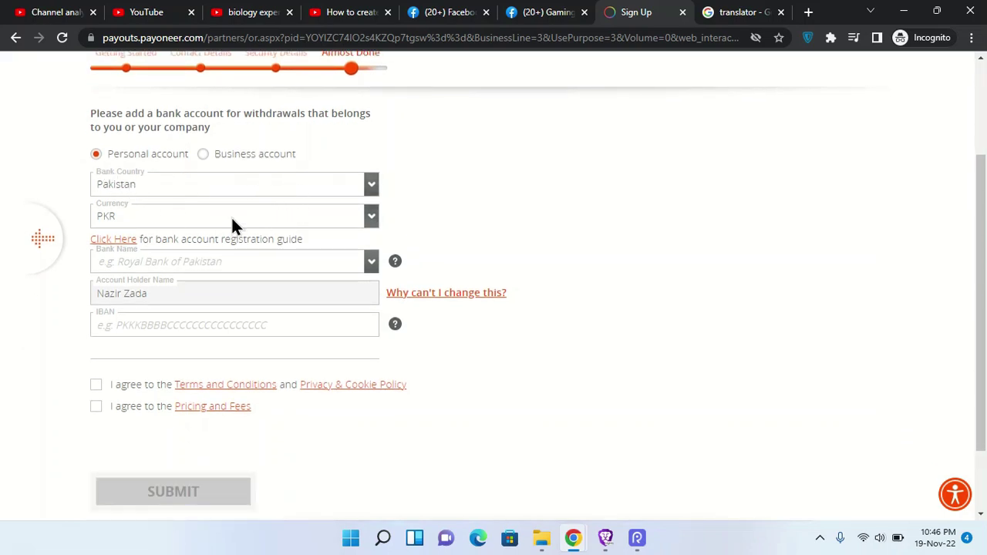
pyautogui.click(368, 217)
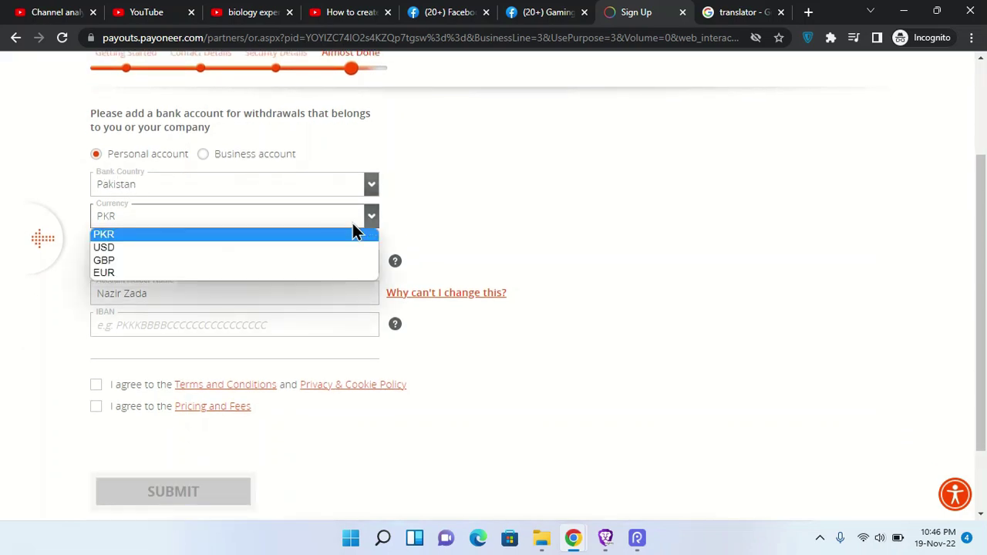
pyautogui.click(119, 238)
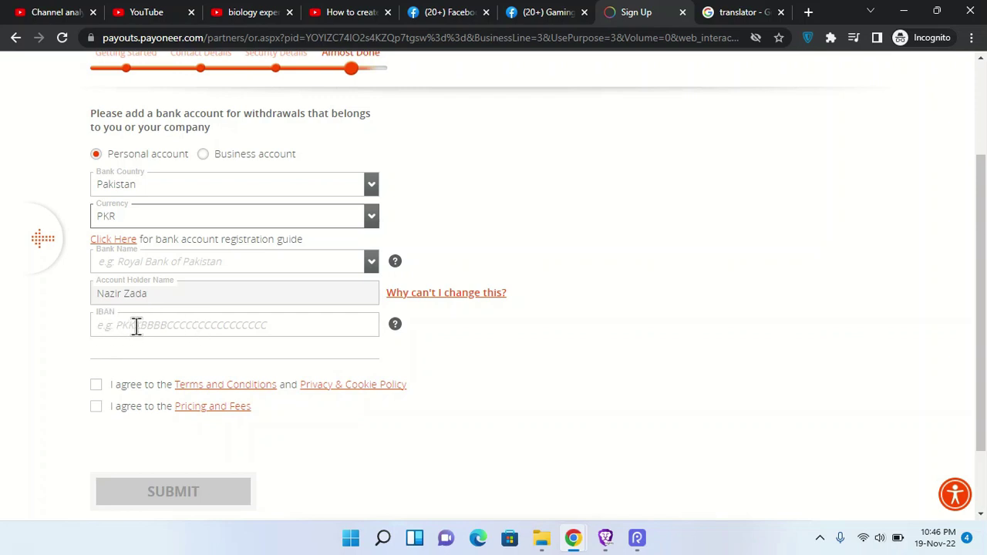
# Agree to the Terms and Conditions, the Privacy & Cookie Policy, and the Pricing and Fees.
pyautogui.click(95, 390)
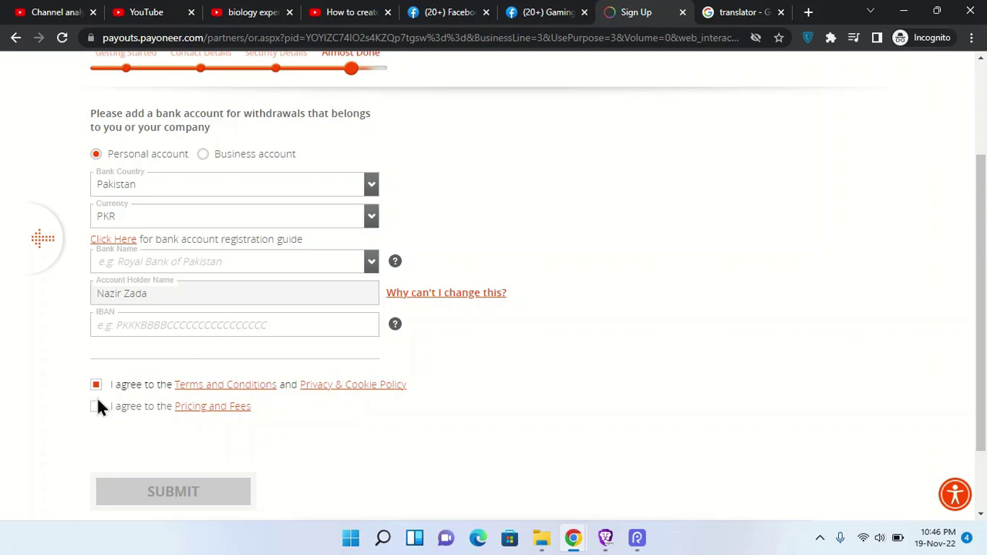
pyautogui.click(97, 406)
pyautogui.scroll(1, 162, 191)
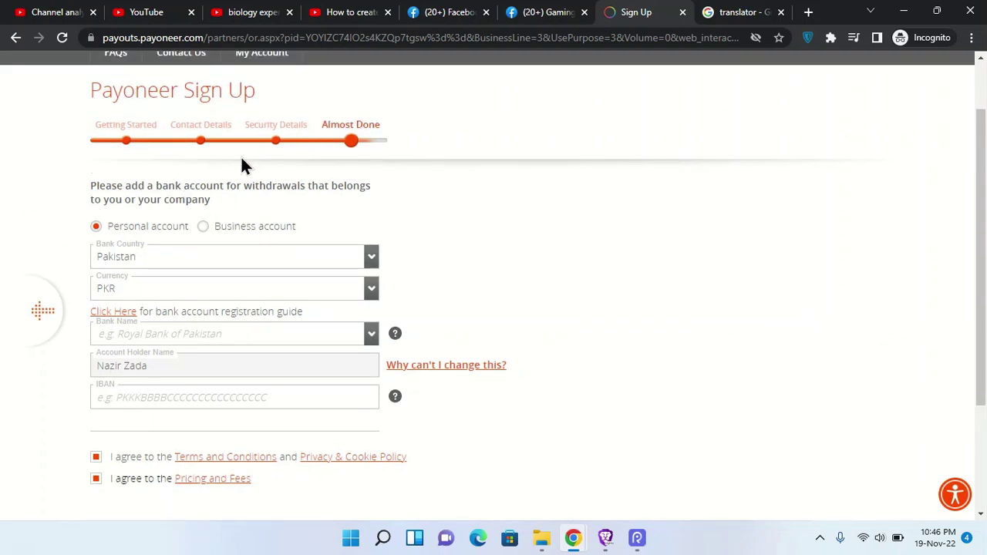
pyautogui.scroll(-2, 179, 355)
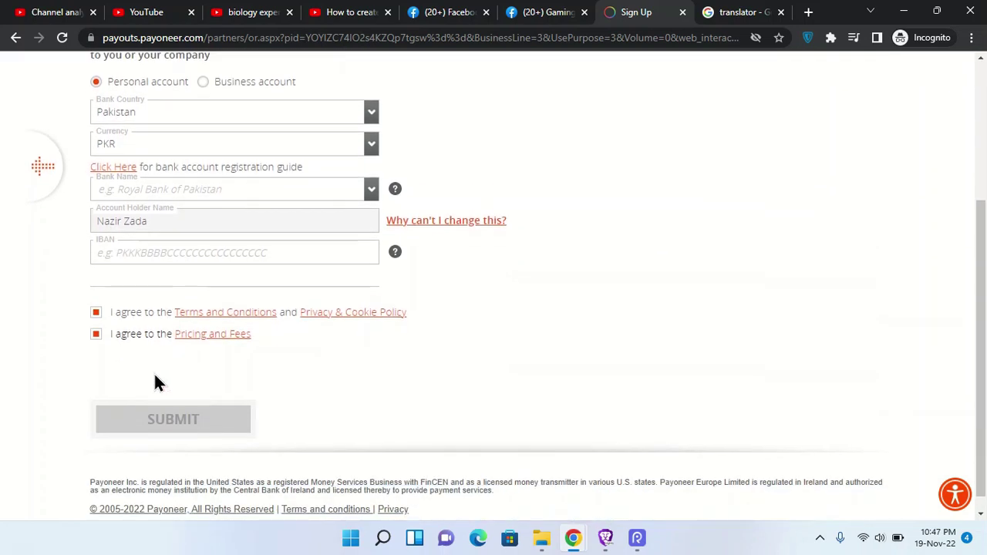
pyautogui.scroll(2, 247, 240)
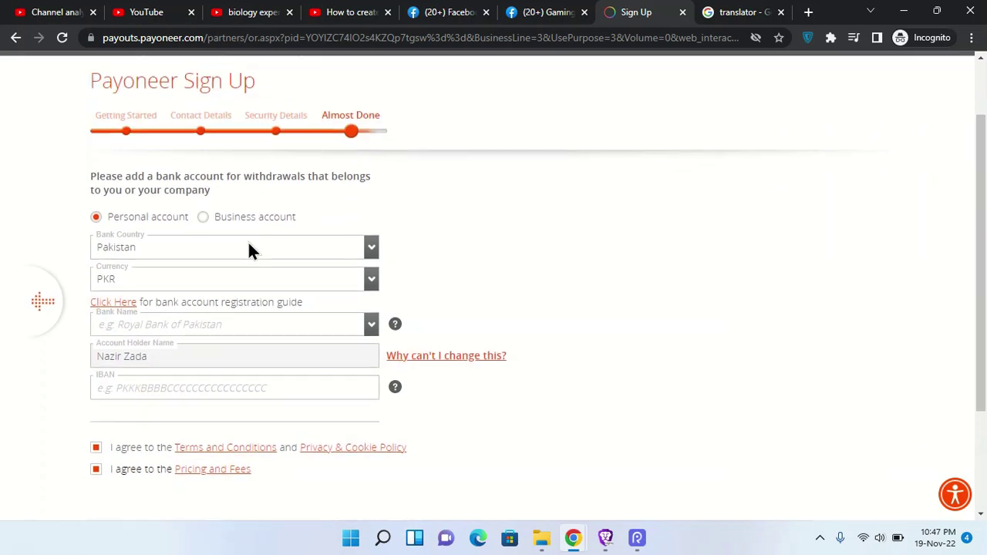
pyautogui.scroll(-2, 248, 241)
pyautogui.scroll(1, 222, 179)
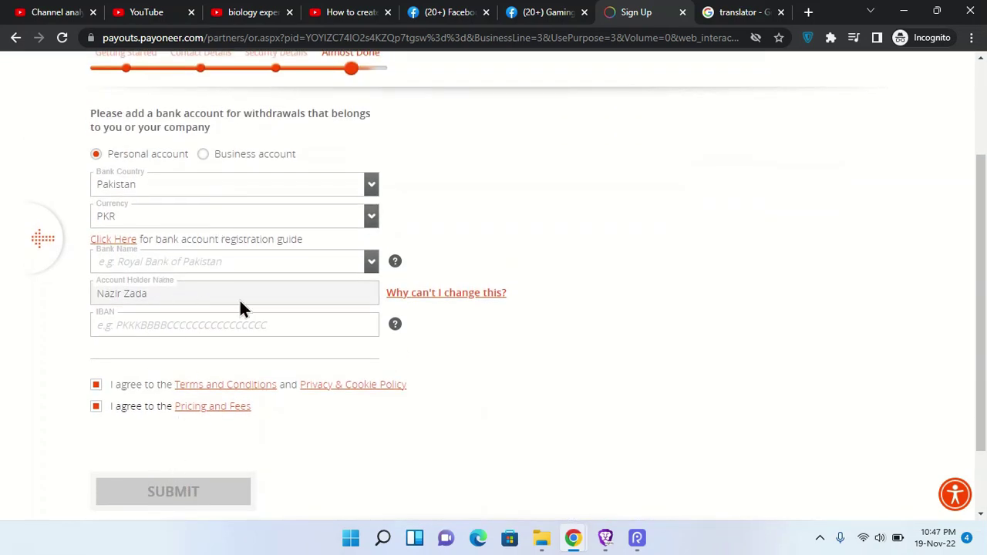
pyautogui.scroll(1, 617, 209)
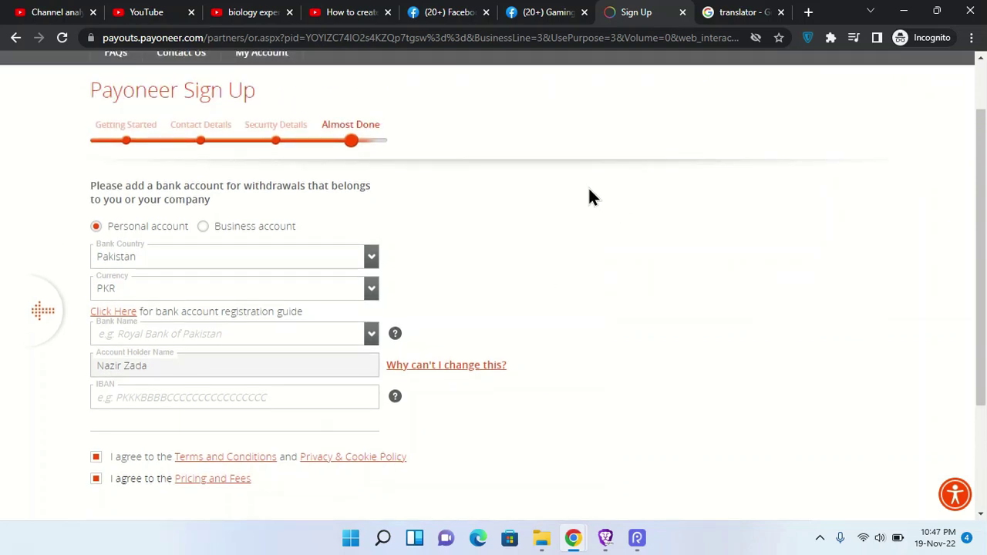